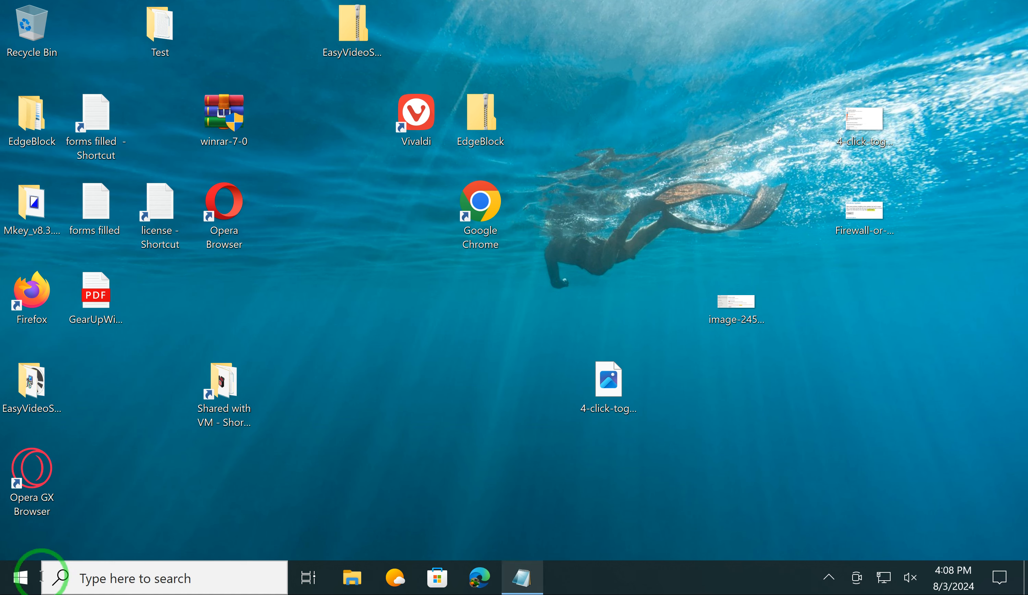
Step: Open Registry Editor with permission to make changes, go to HKEY_LOCAL_MACHINE\SYSTEM\CurrentControlSet\Enum\HID and minimize the window
click(22, 578)
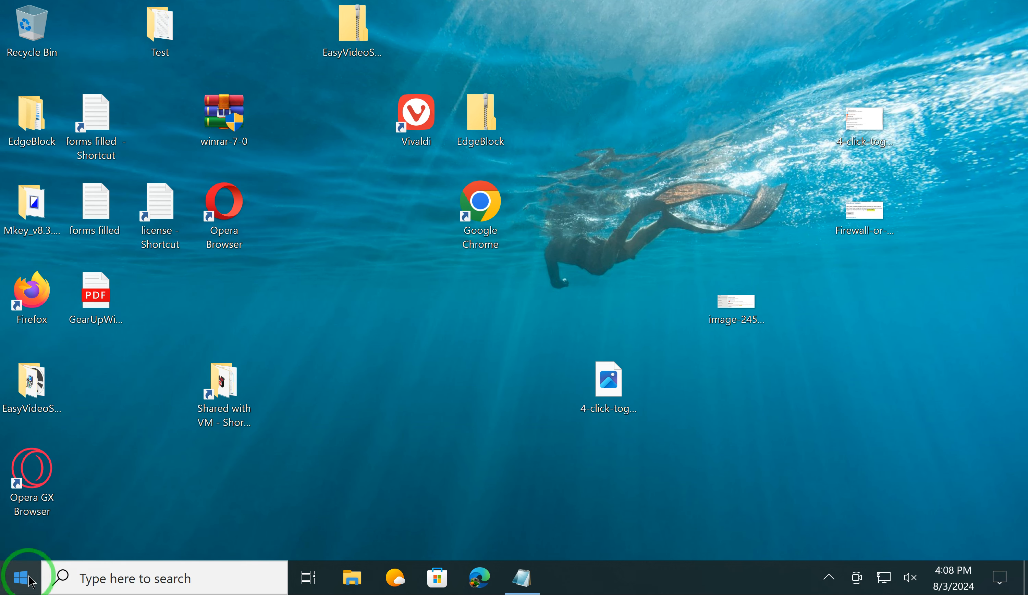
text(r)
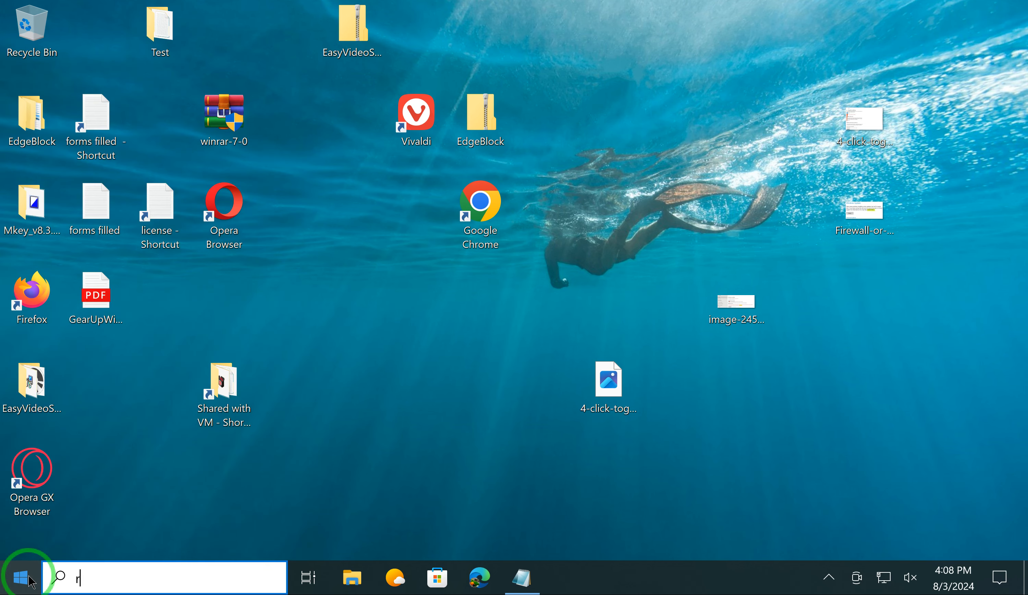
text(egedit)
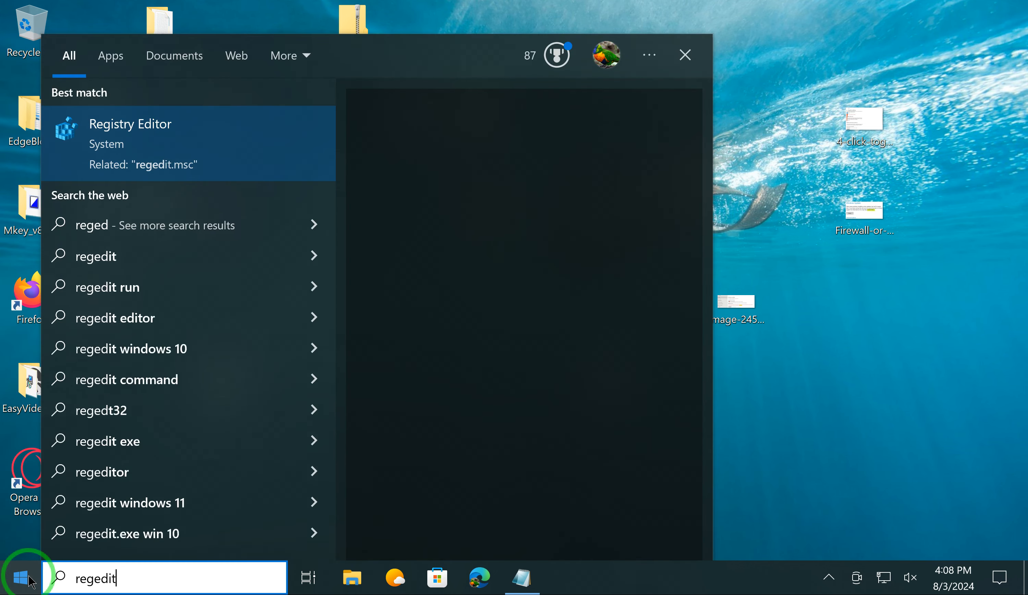
click(150, 152)
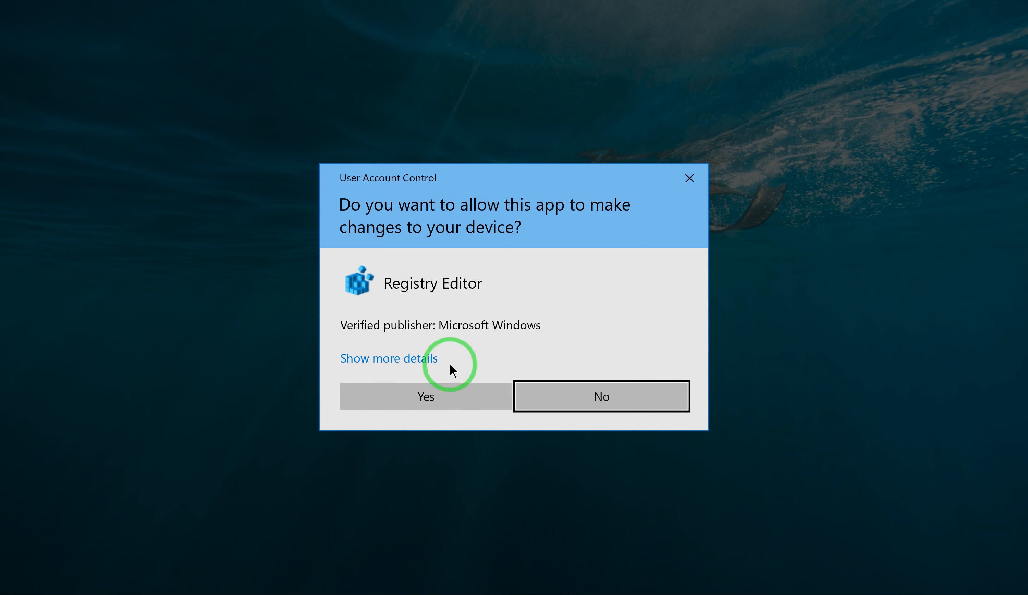
click(441, 402)
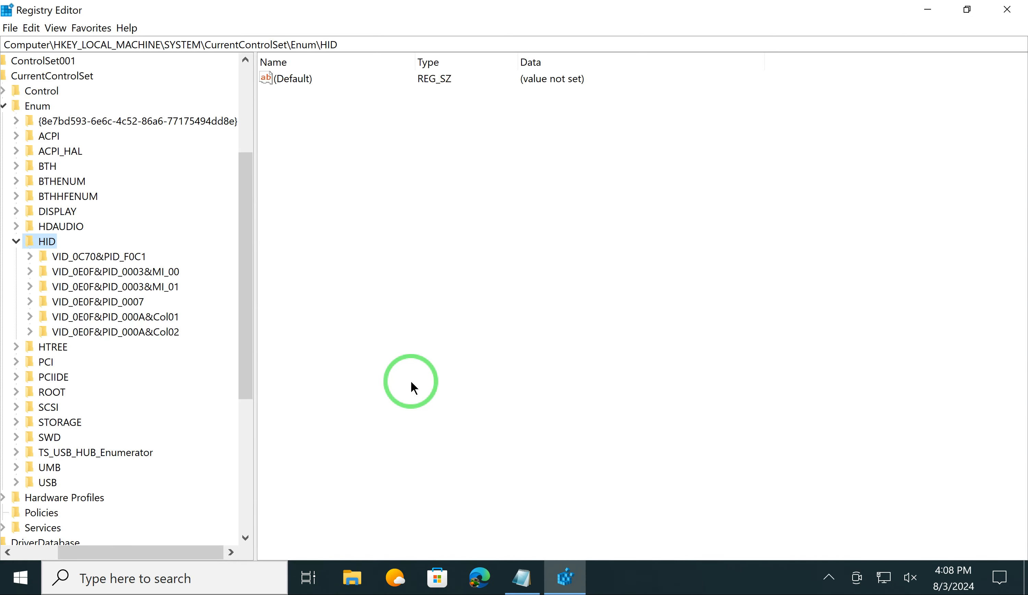
drag(342, 44, 57, 40)
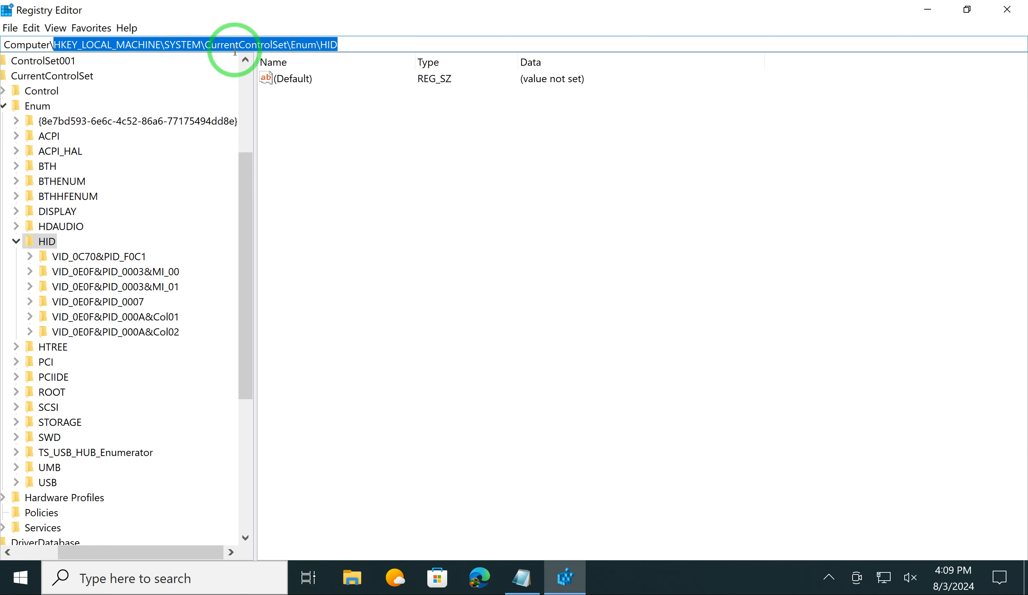
key(Return)
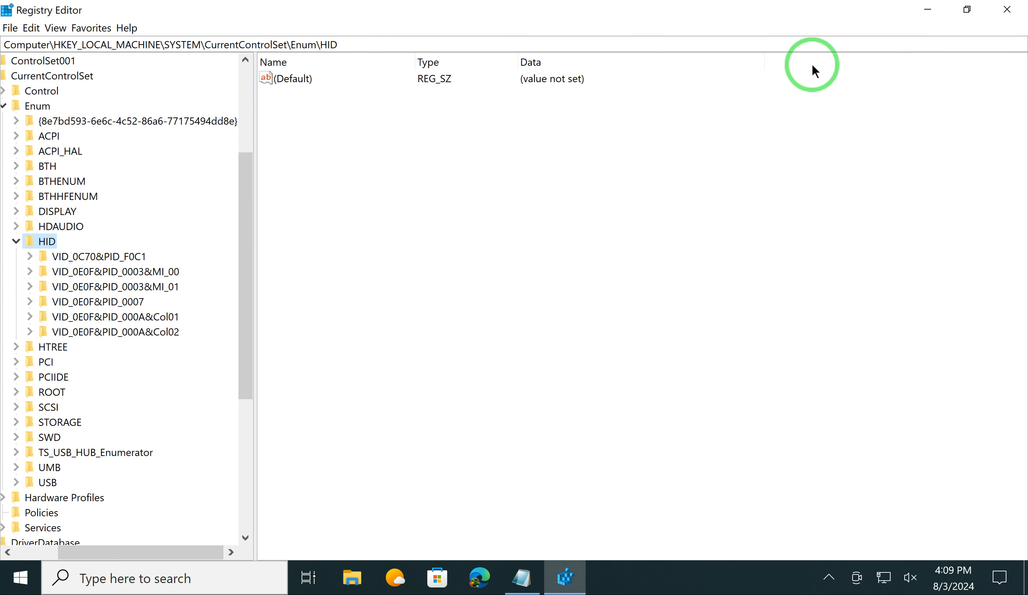
click(926, 19)
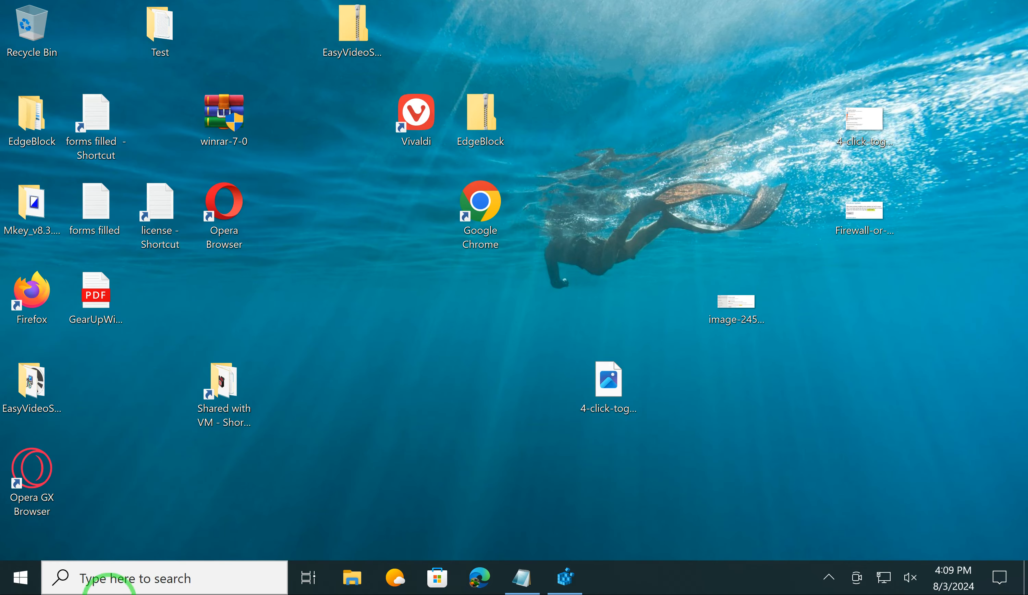
Step: Open Device Manager in a maximized window and expand the Mice and other pointing devices category
right_click(22, 577)
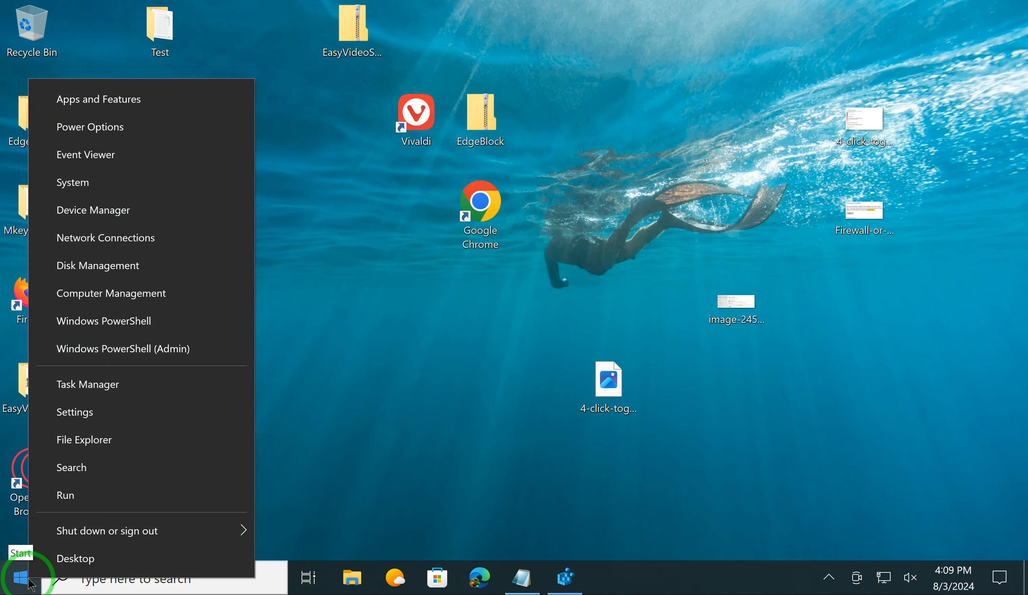
click(143, 215)
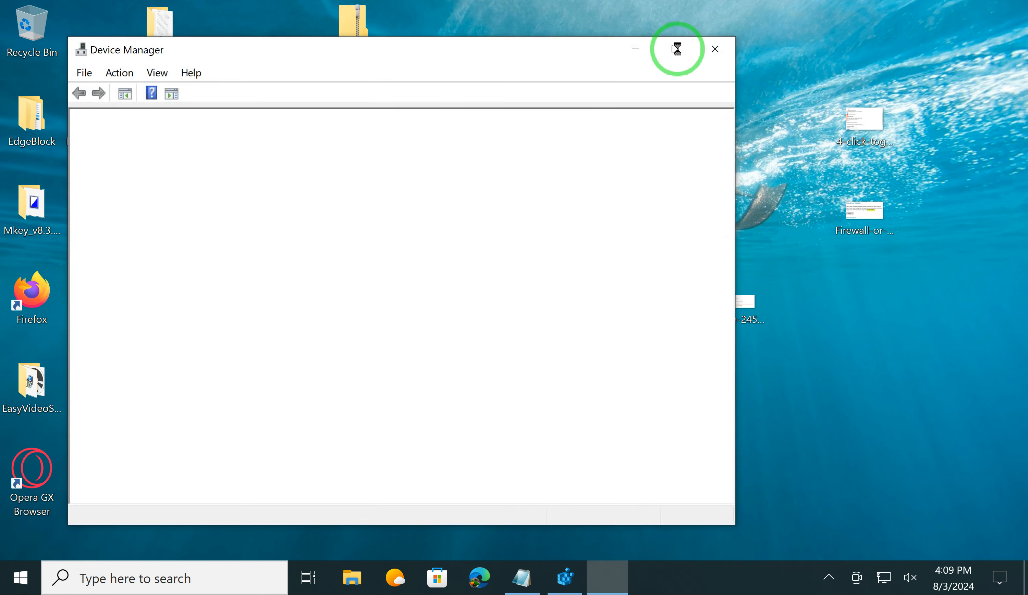
click(675, 49)
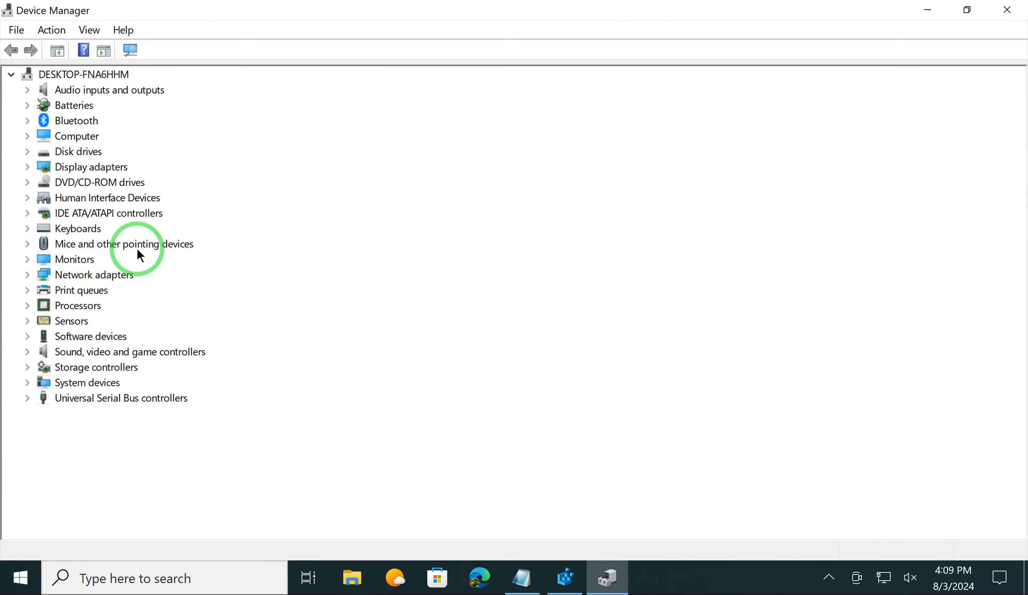
click(32, 244)
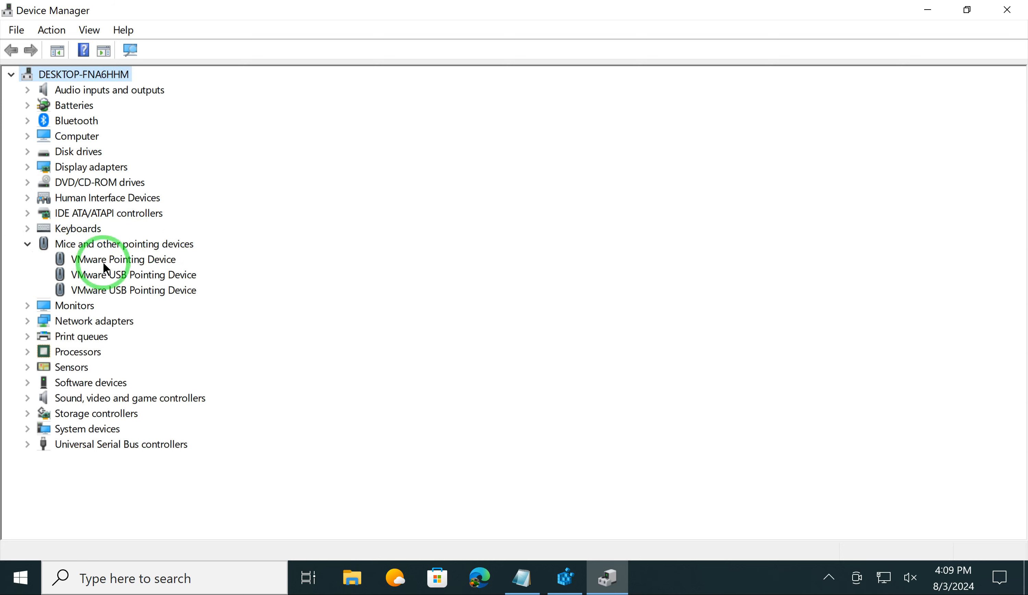
Step: Show the Device instance path property in the details of the first VMware USB Pointing Device
click(94, 259)
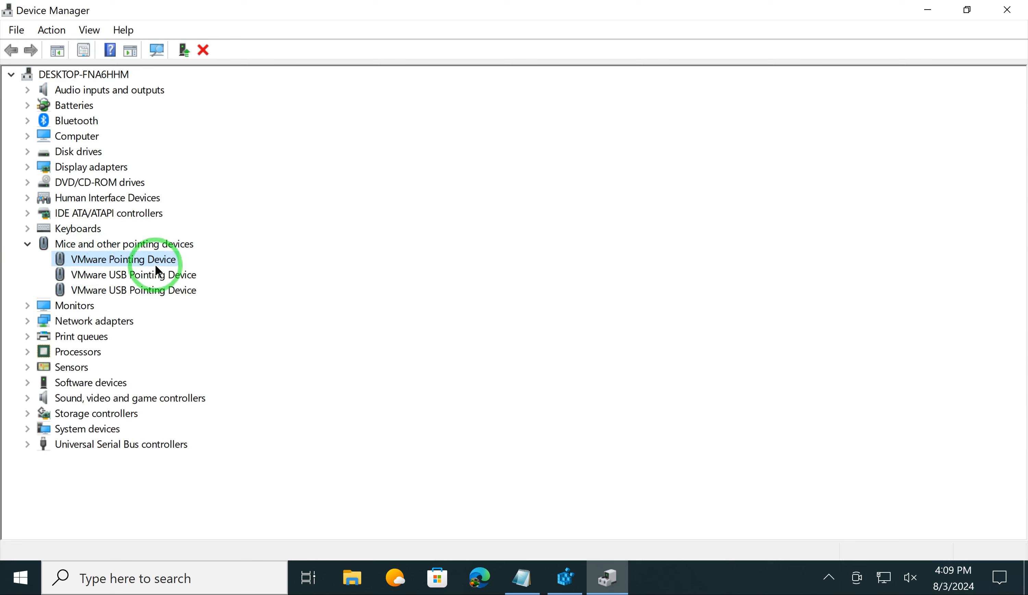
right_click(145, 273)
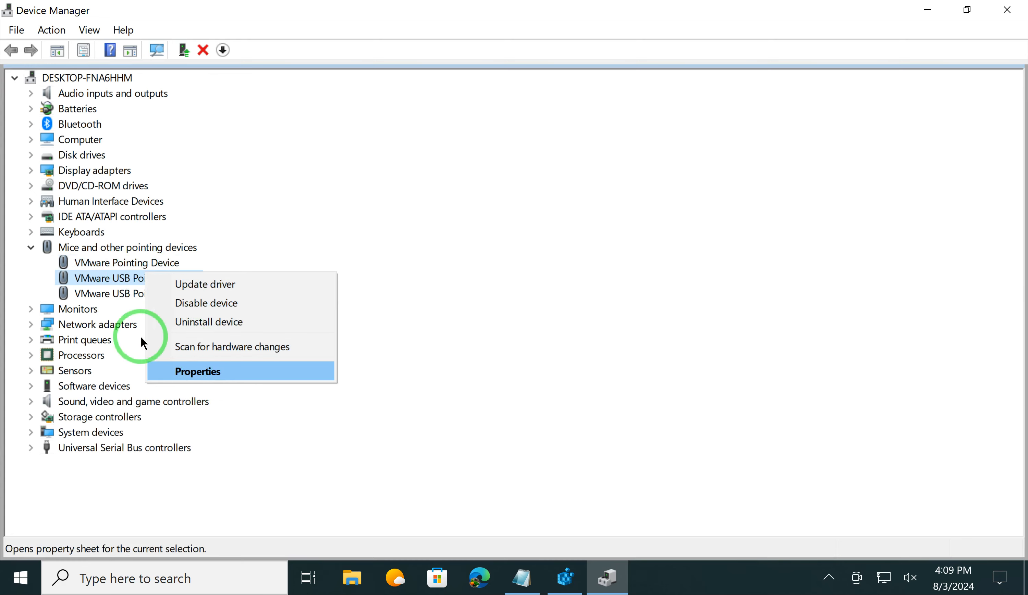
click(107, 278)
right_click(131, 283)
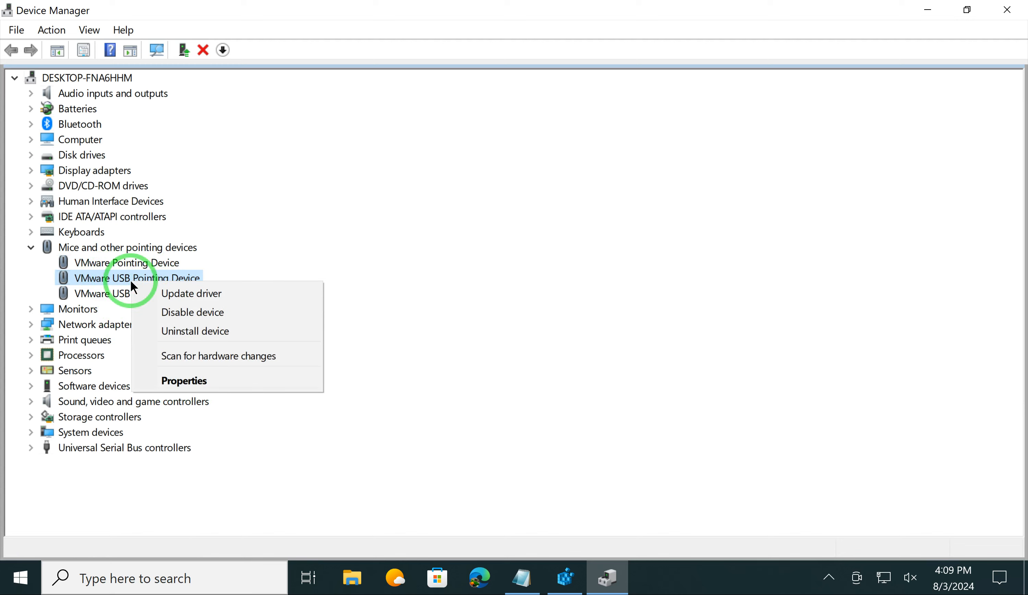
click(217, 383)
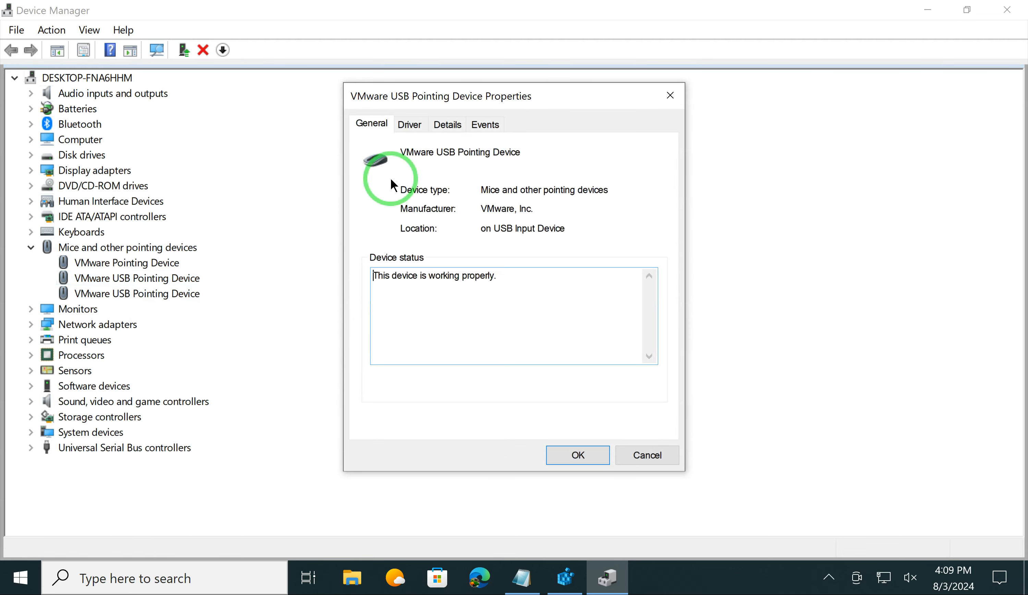
click(449, 125)
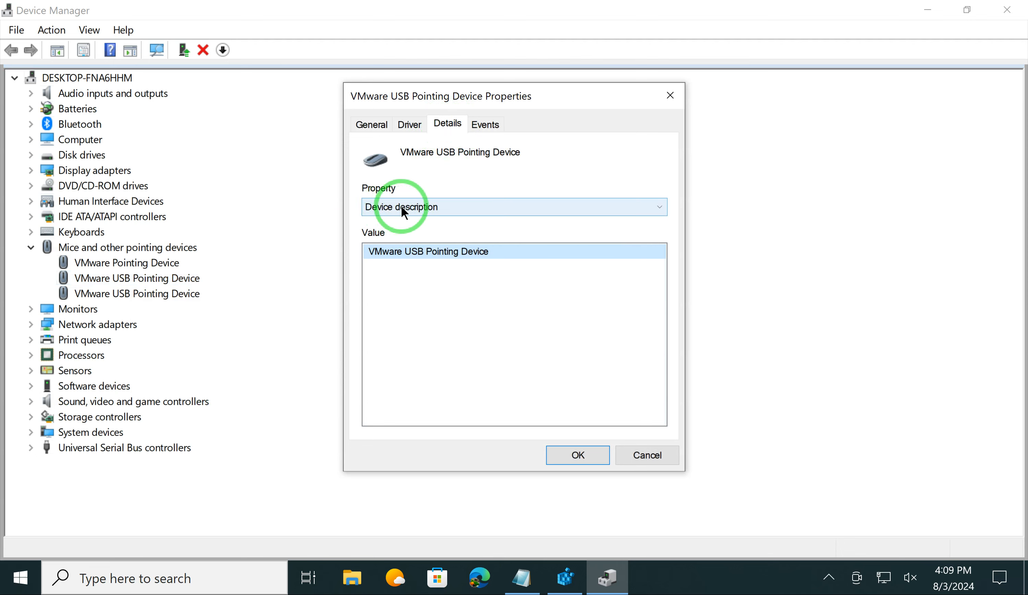
click(402, 207)
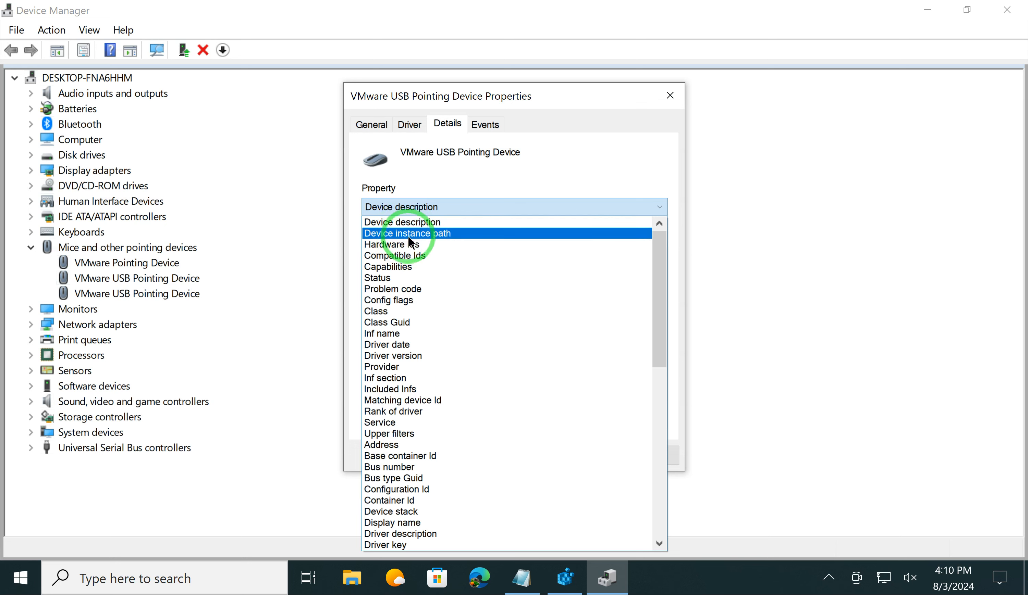
click(409, 237)
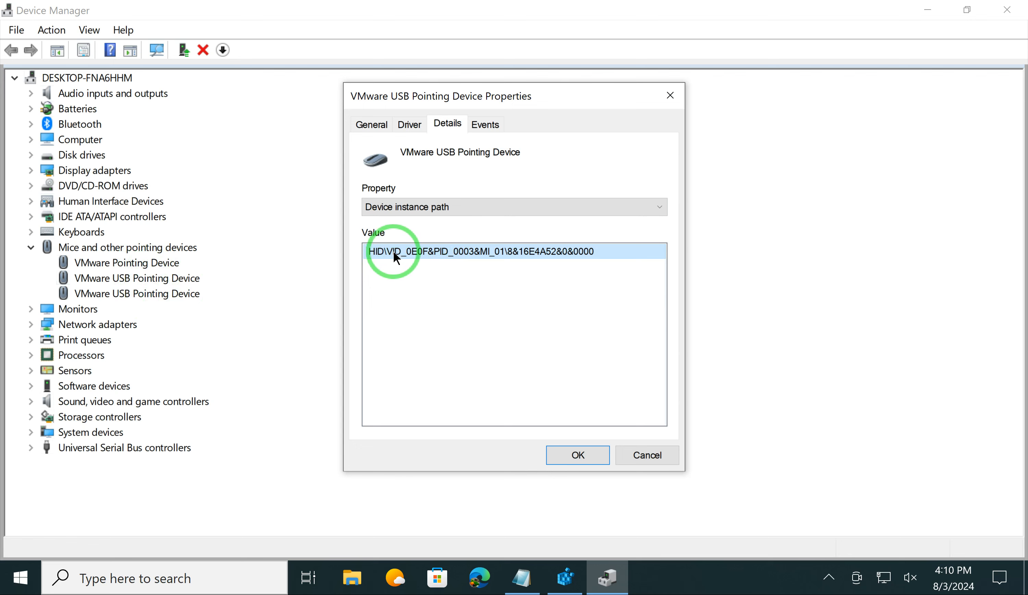
Step: Copy the device instance path value, close Device Manager and paste the path into the blank Notepad document
right_click(423, 253)
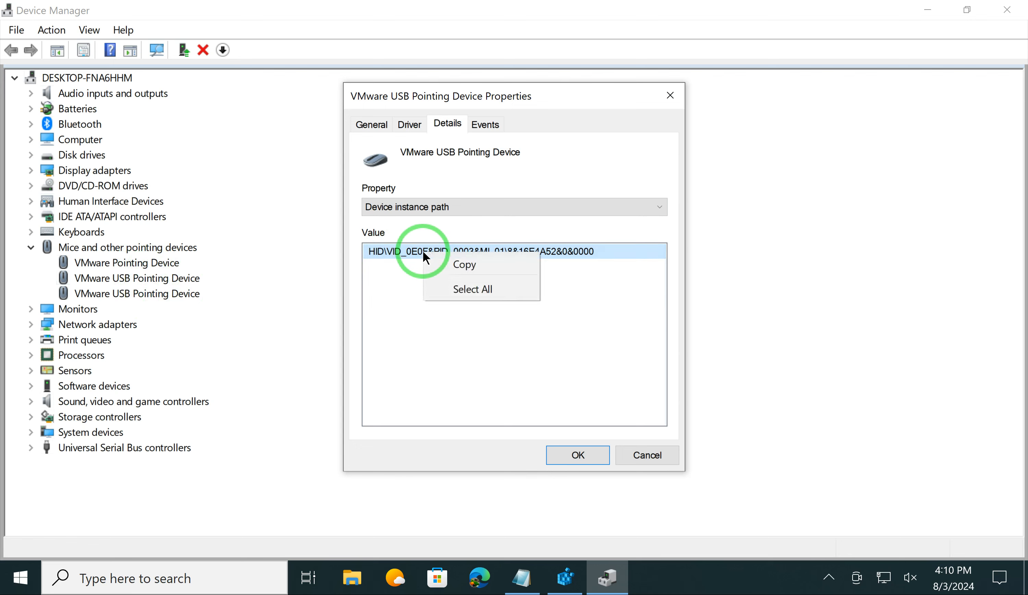
click(474, 269)
click(648, 458)
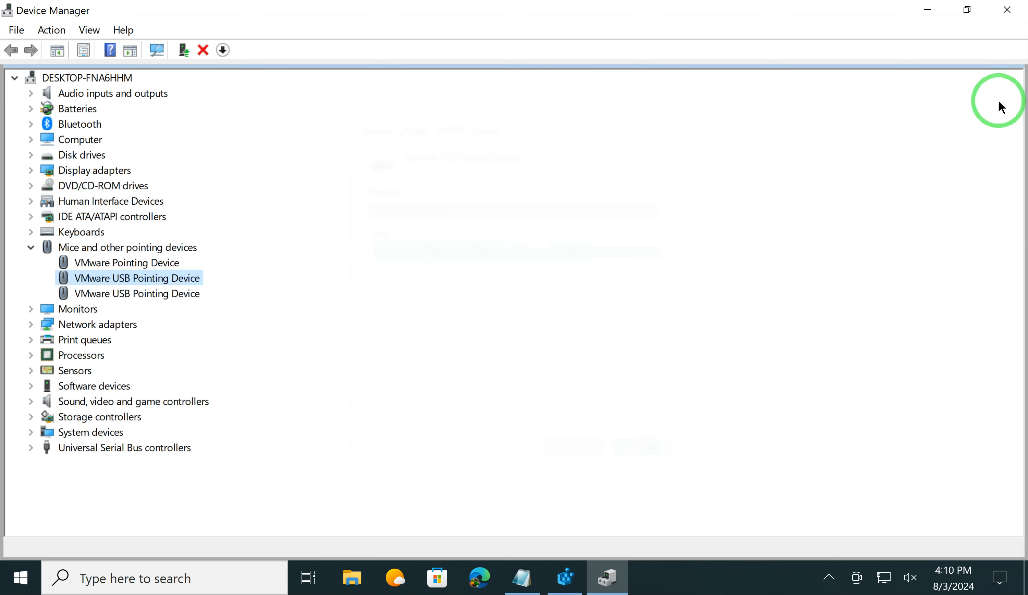
click(1005, 12)
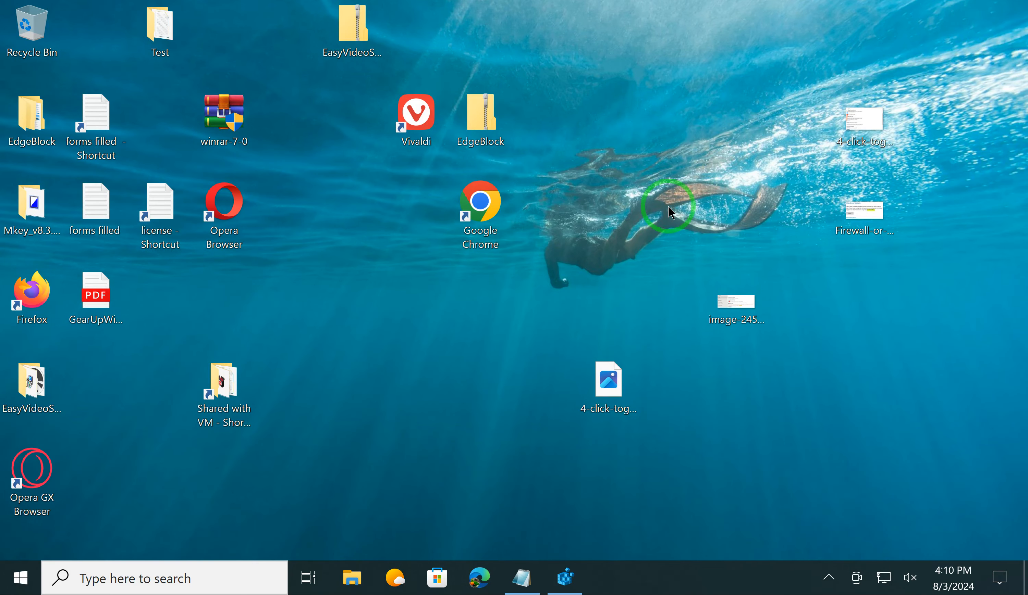
click(522, 577)
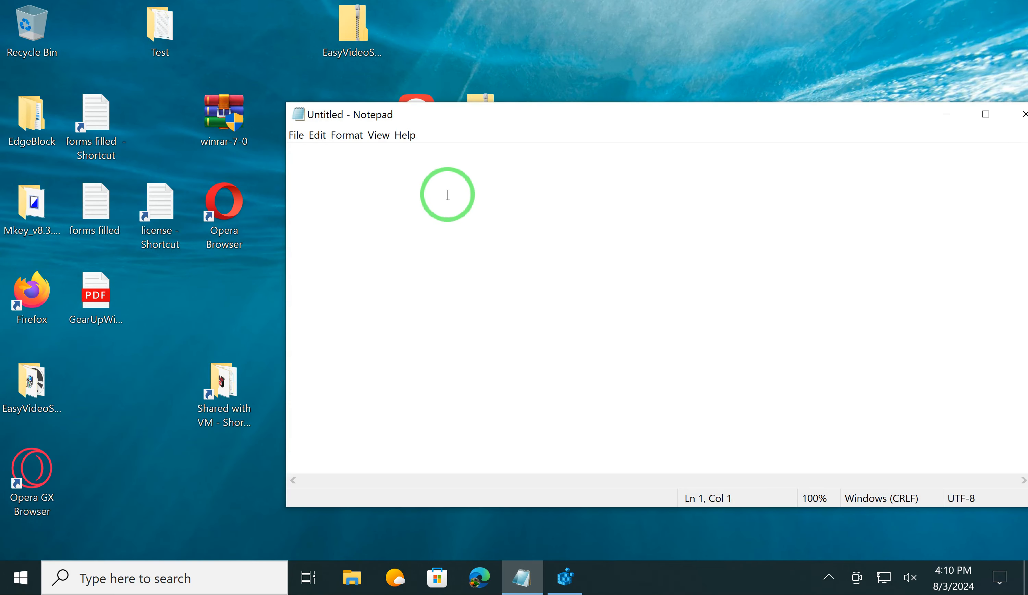
key(ctrl+v)
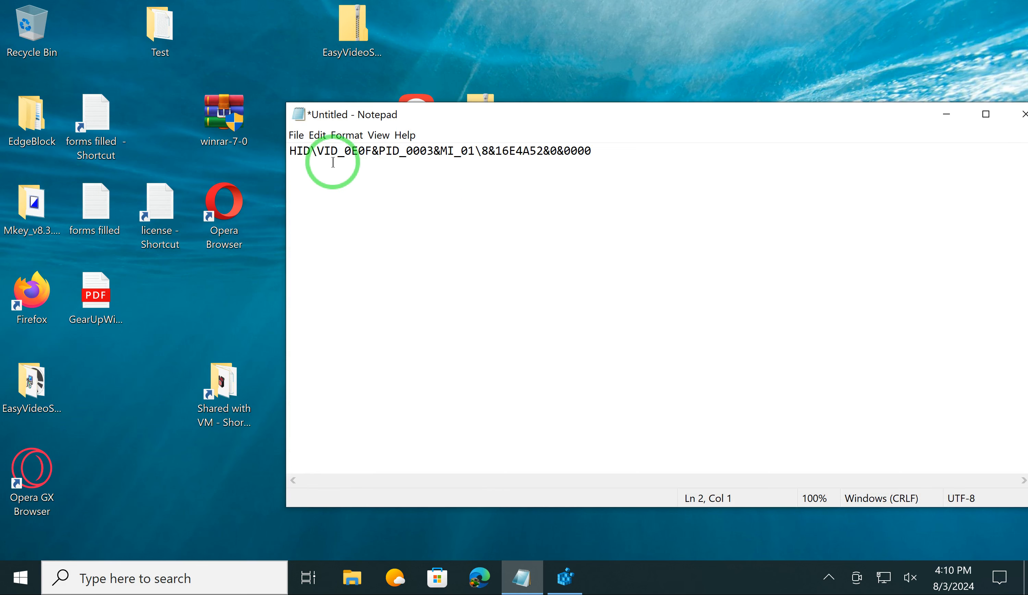
Step: Trim the pasted path to VID_0E0F&PID_0003&MI_01 by deleting the HID\ prefix and everything from the last backslash on
drag(318, 152, 292, 152)
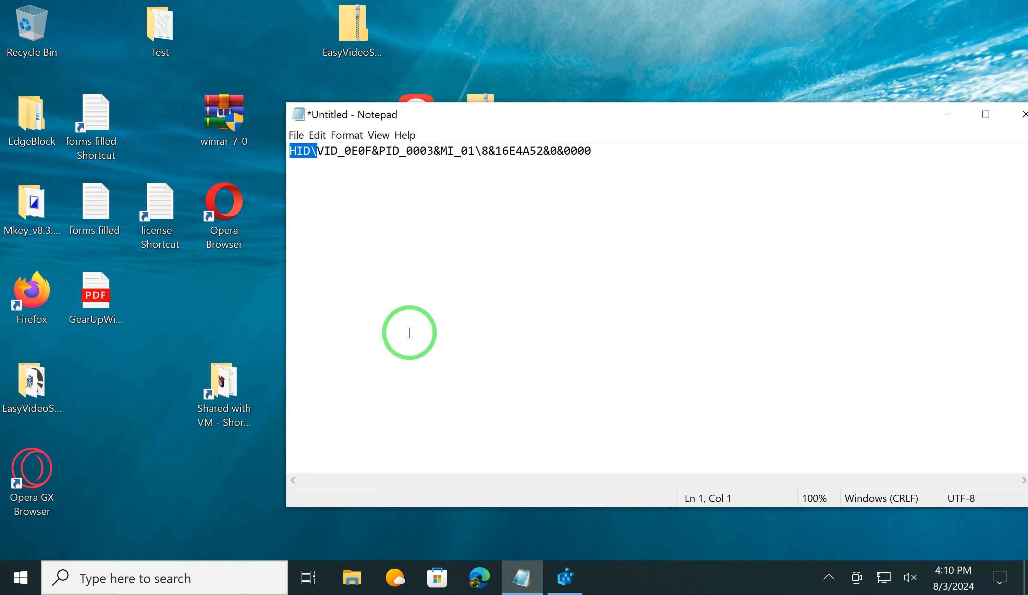
key(Delete)
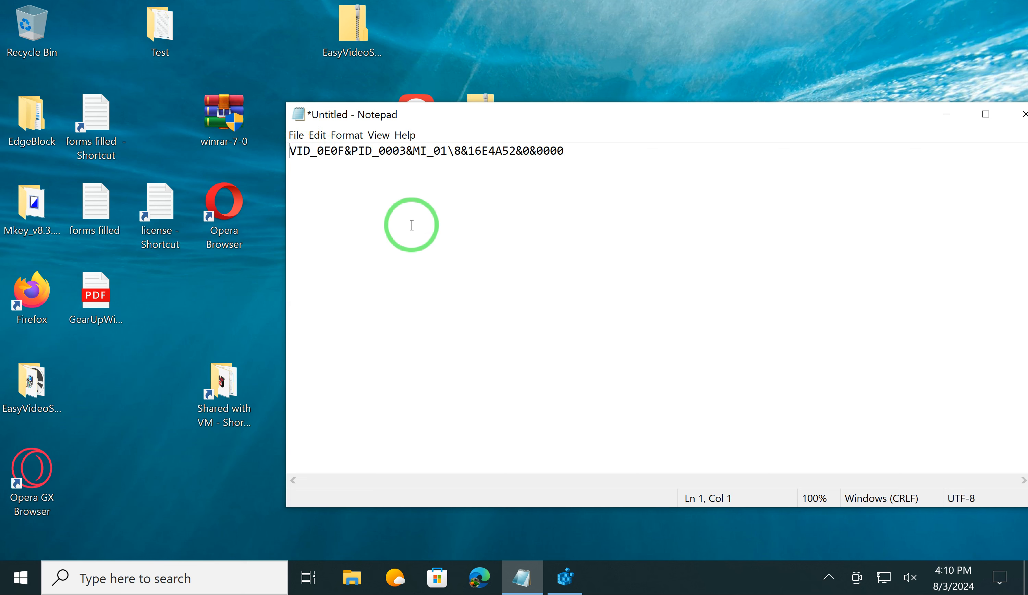
drag(449, 145, 579, 157)
key(Delete)
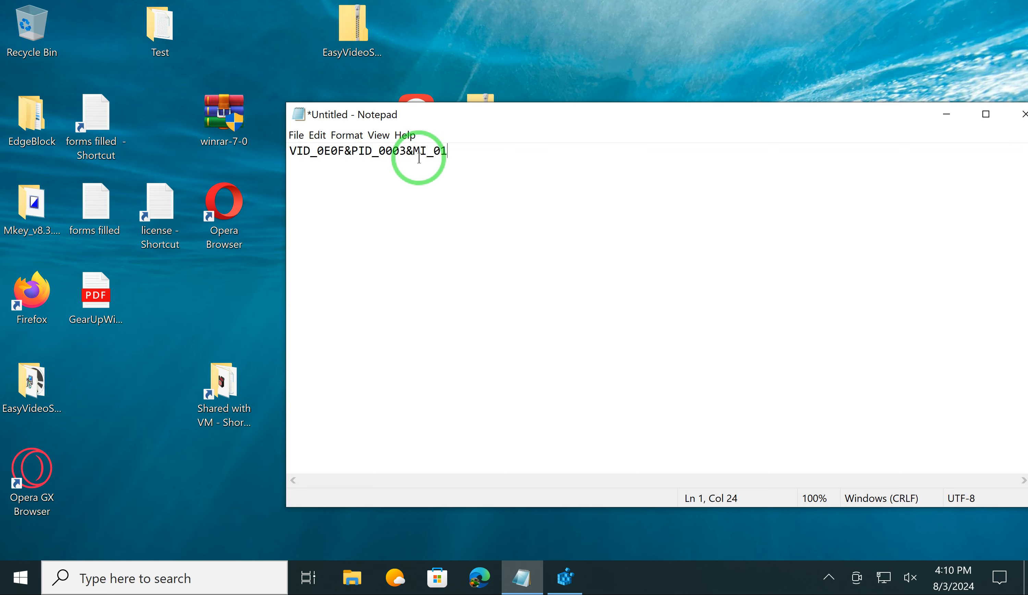
Step: Switch to Registry Editor and open Device Parameters in the 8&16e4a52&0&0000 key under the HID key matching the noted VID_0E0F&PID_0003&MI_01
click(565, 576)
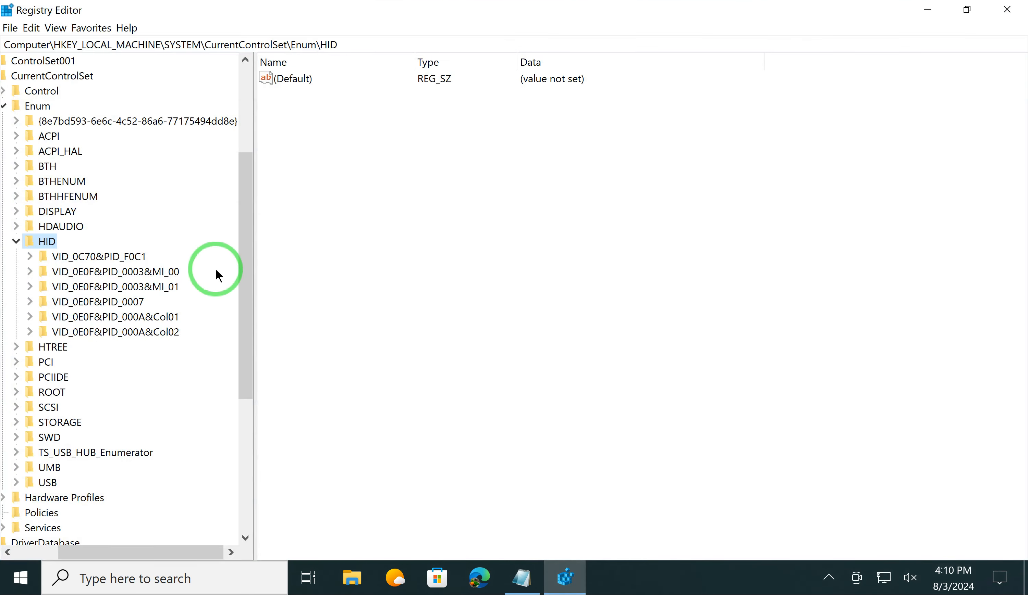
click(522, 580)
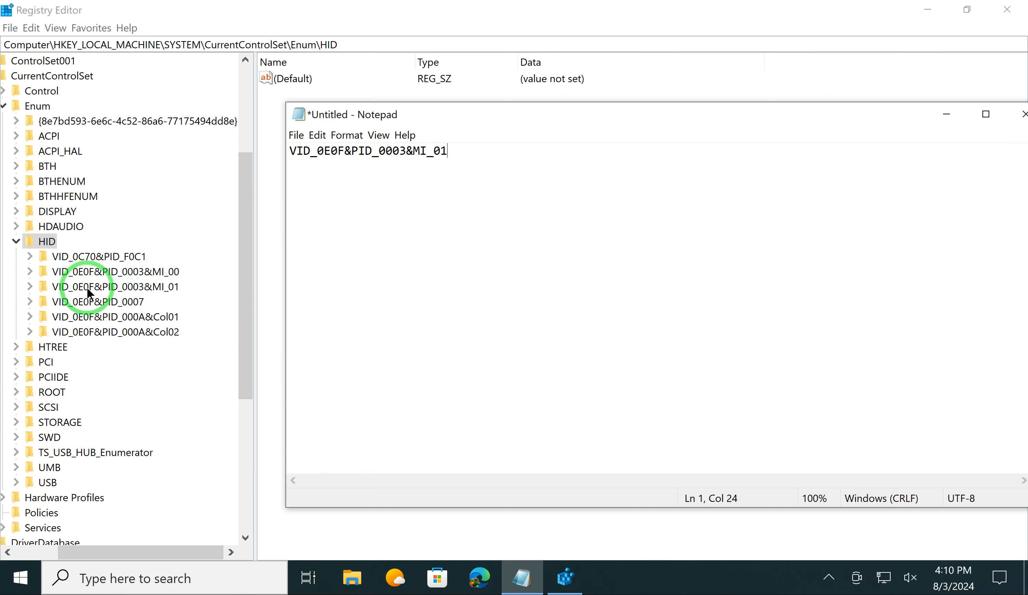
click(132, 287)
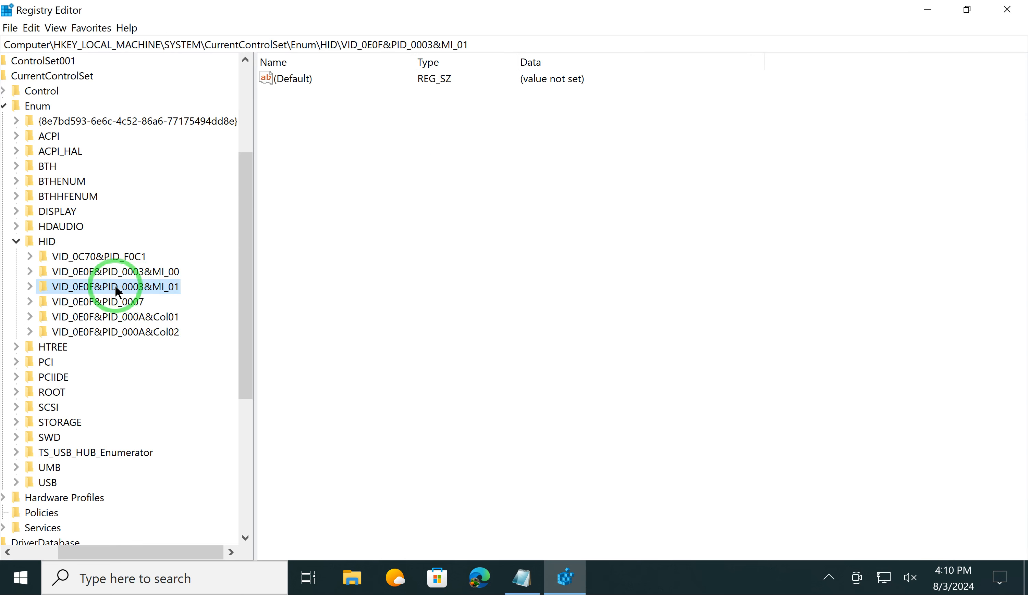
double_click(133, 287)
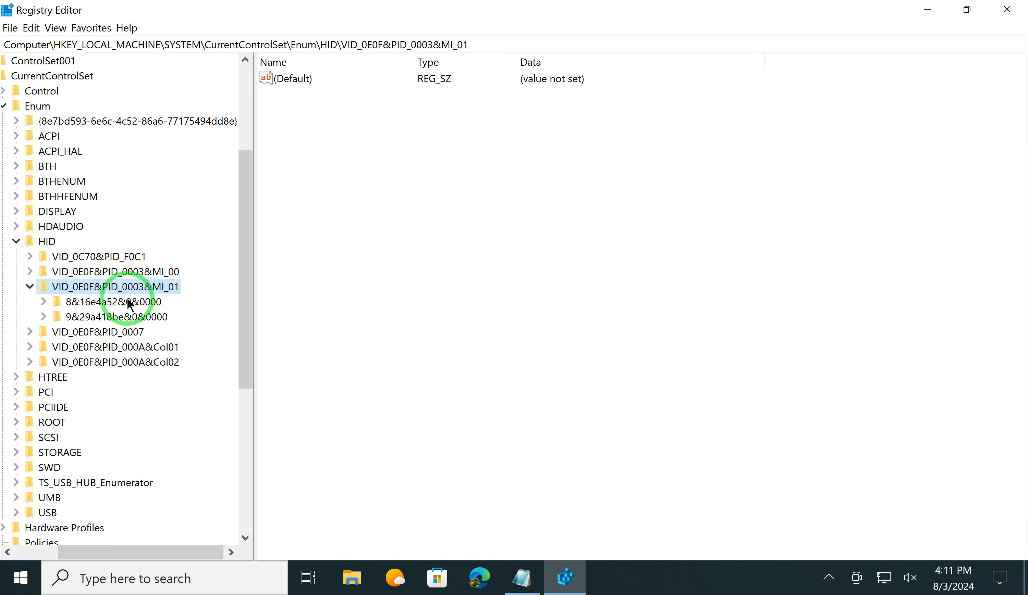
double_click(128, 302)
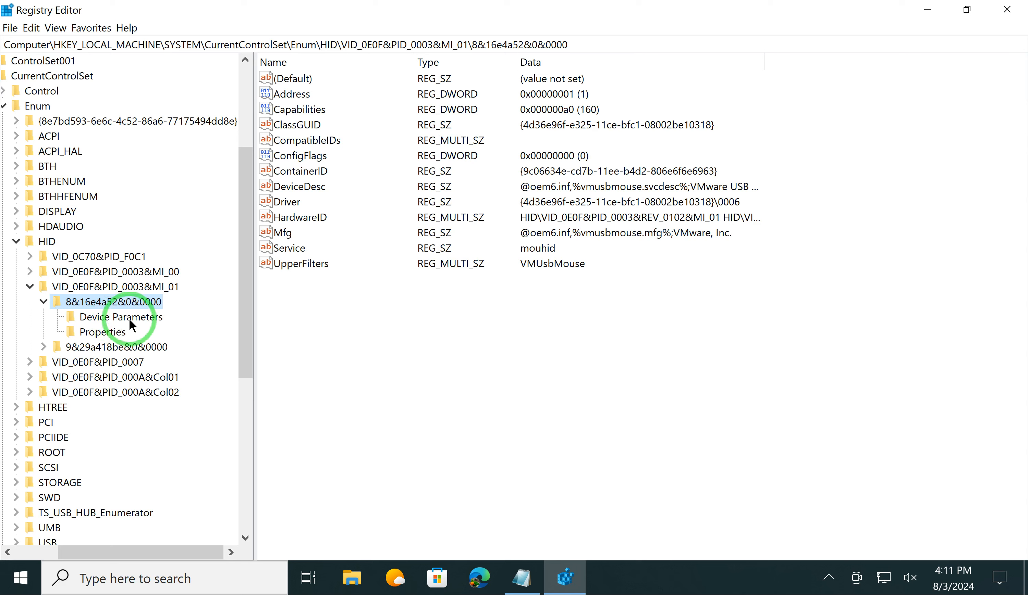
click(129, 319)
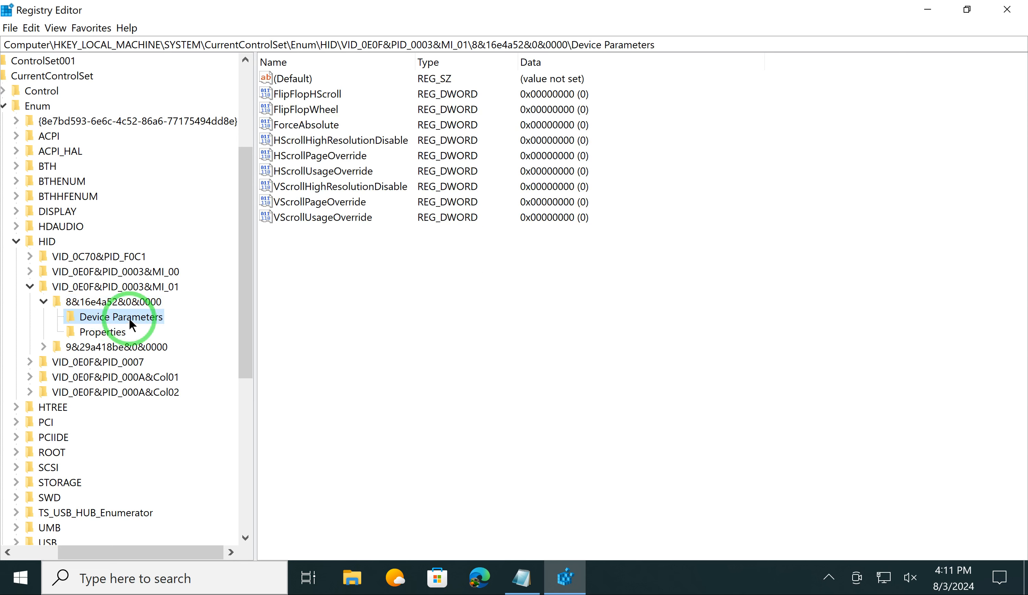
Step: Set the FlipFlopWheel DWORD value data to 1 and close Registry Editor
click(302, 108)
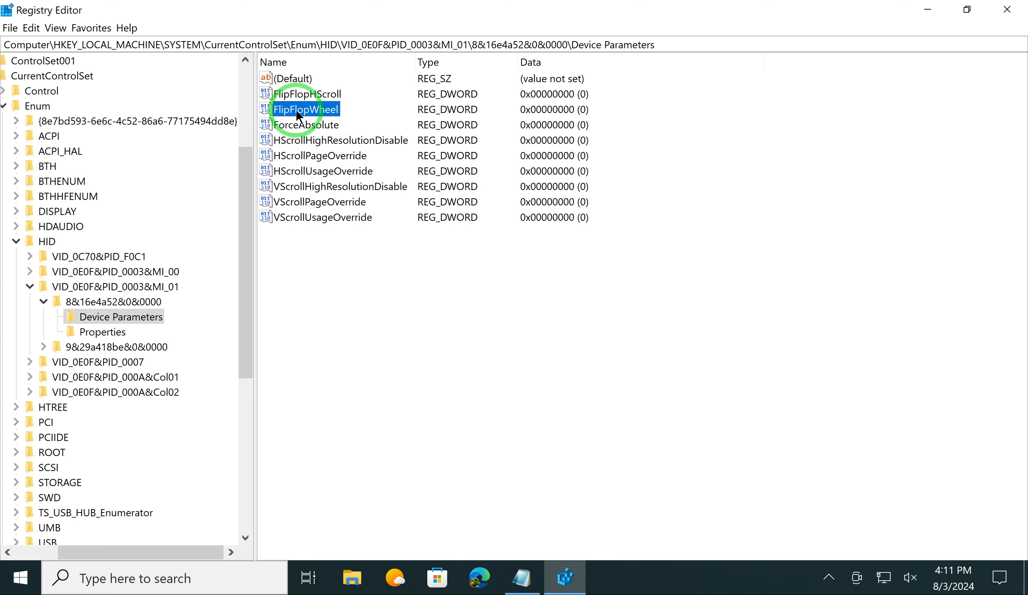
double_click(306, 109)
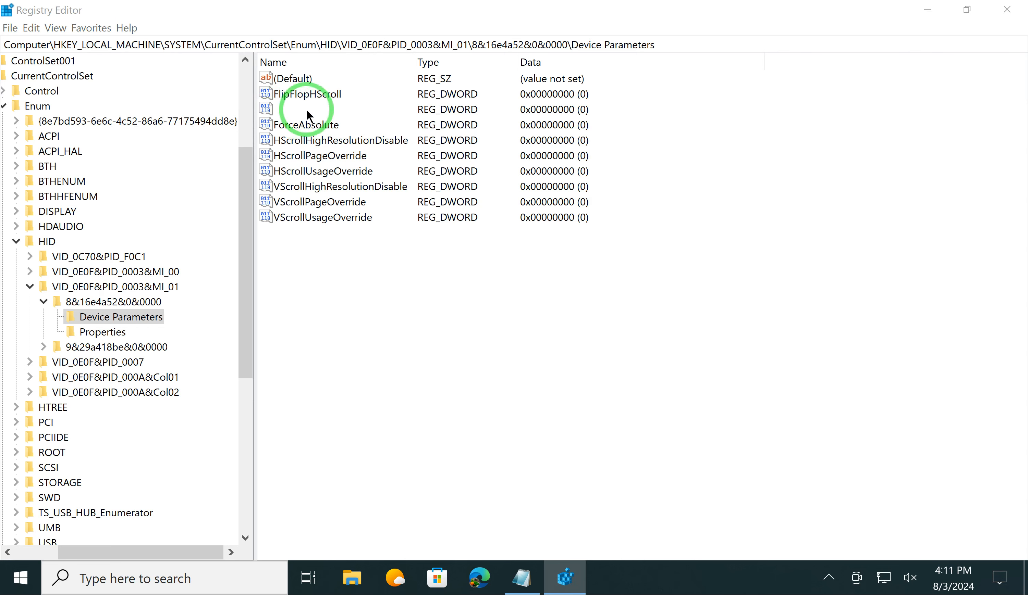
drag(293, 80, 720, 200)
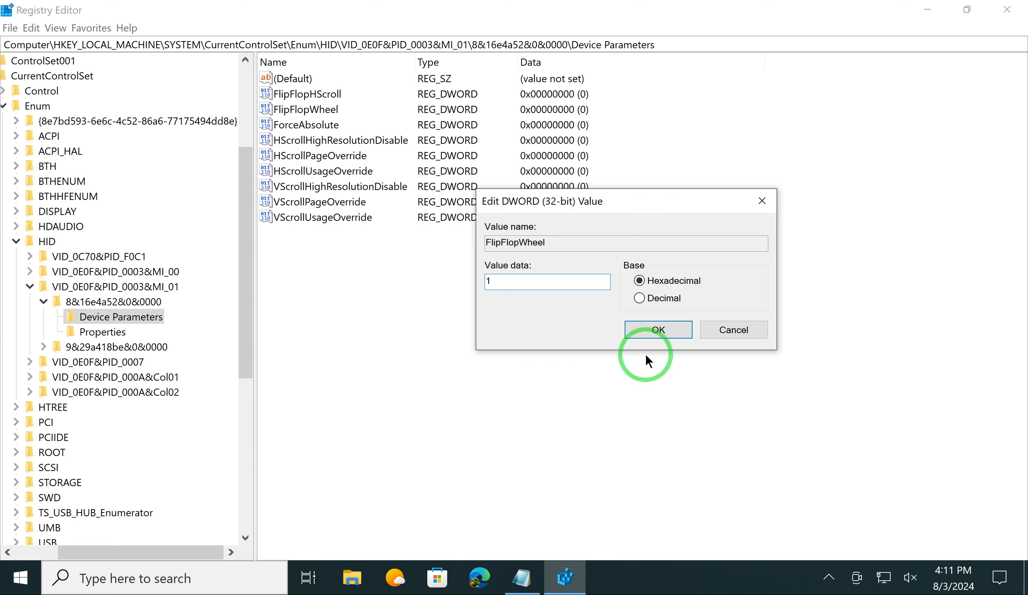
click(649, 327)
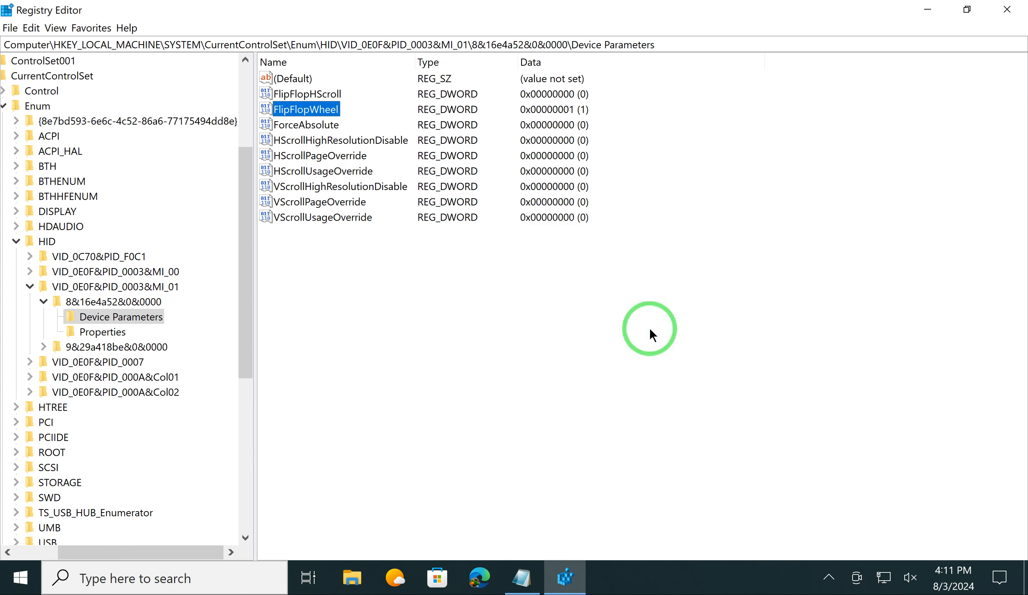
click(1004, 12)
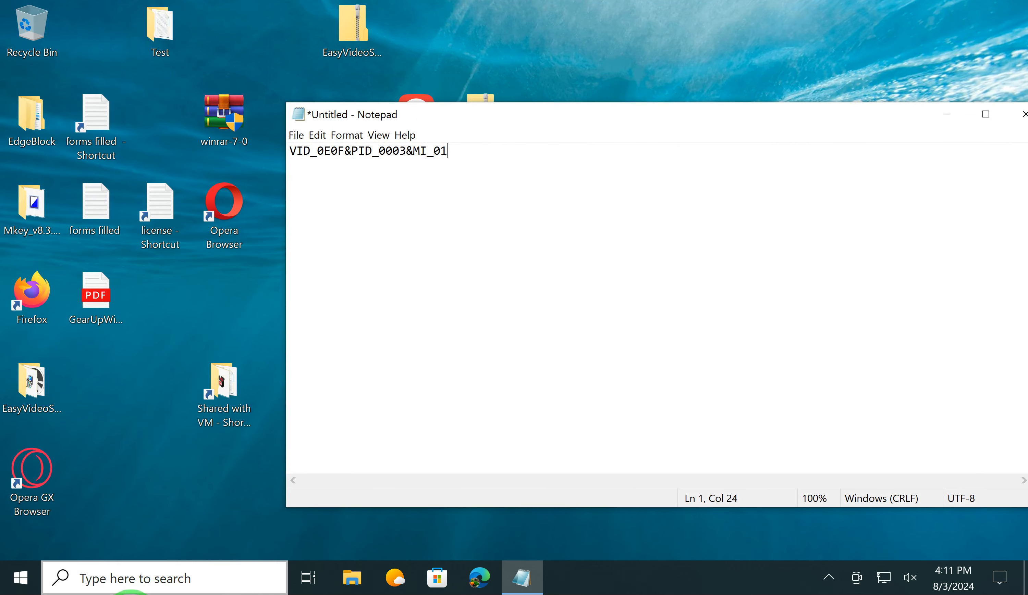